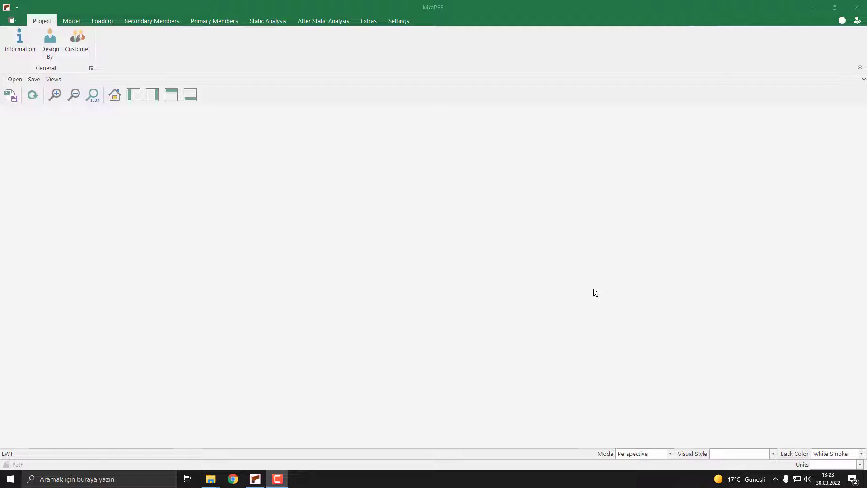
- Open the existing Purlins project from the MkaPEB Projects directory
left_click(12, 21)
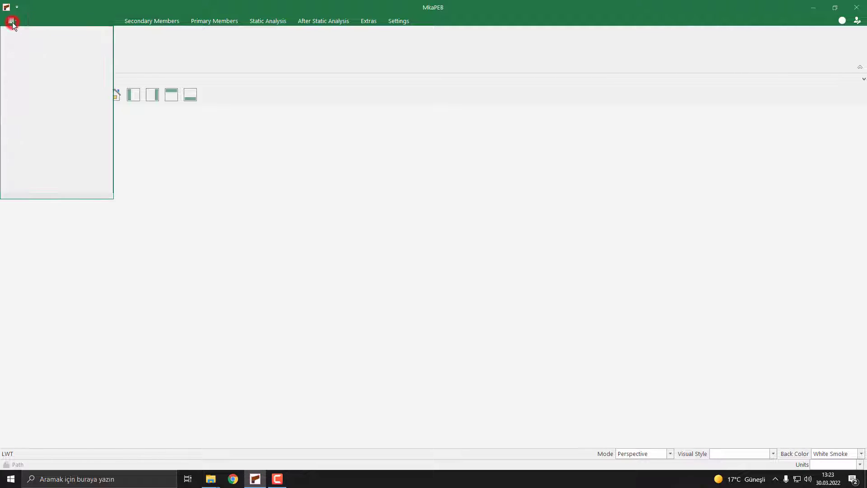
left_click(47, 67)
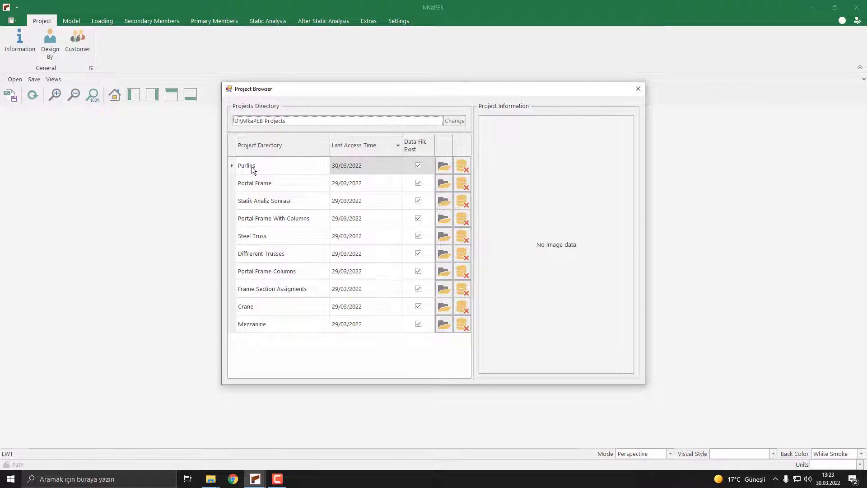
left_click(251, 166)
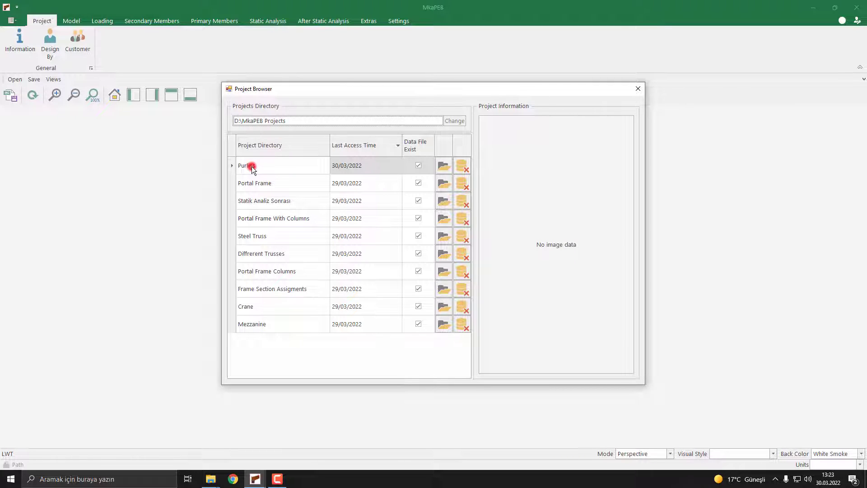
left_click(442, 166)
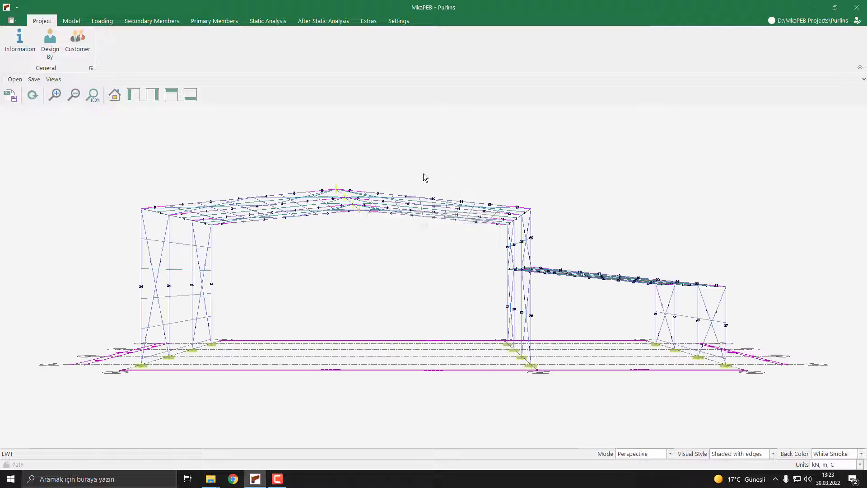
- Start the wall girt calculation for wall yz-A and make all walls share the same properties
middle_click_drag(277, 221, 361, 182)
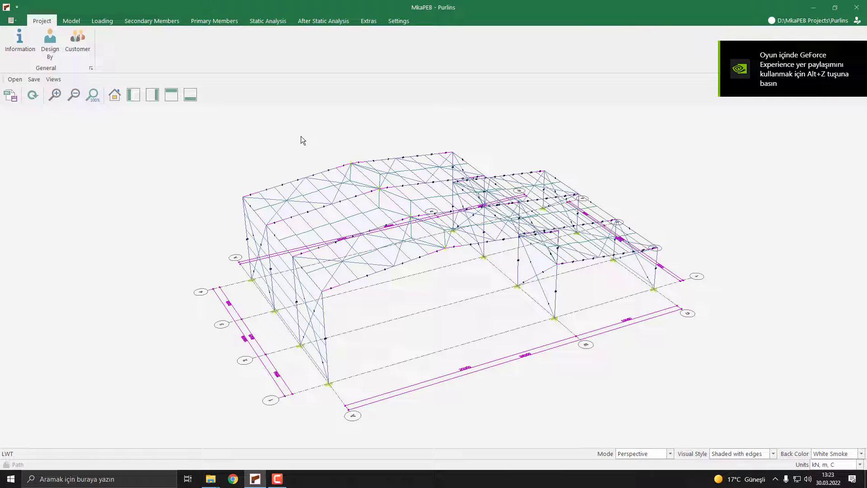
left_click(162, 24)
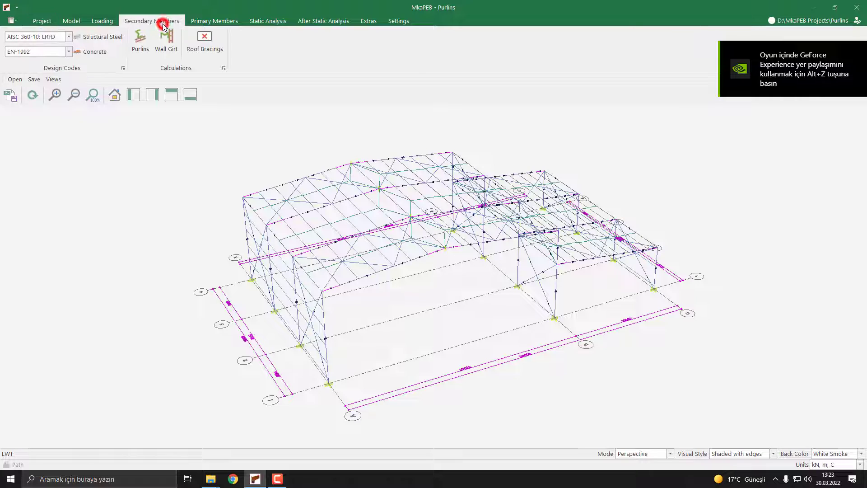
left_click(169, 55)
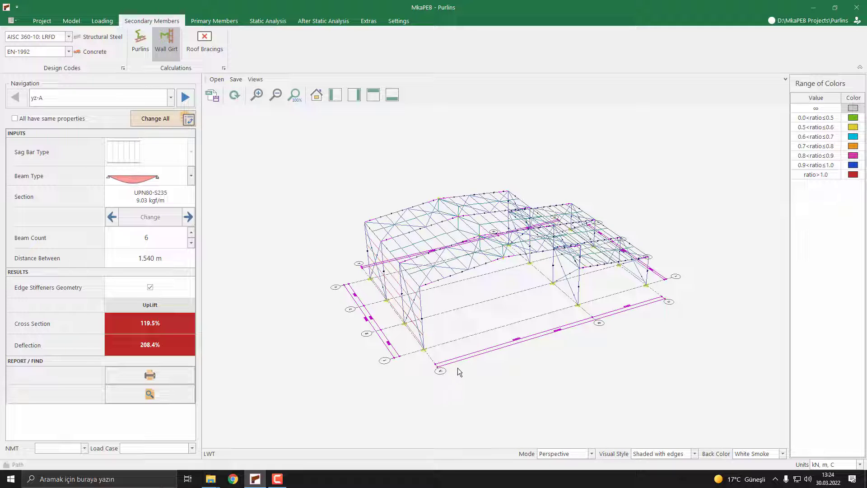
left_click(144, 96)
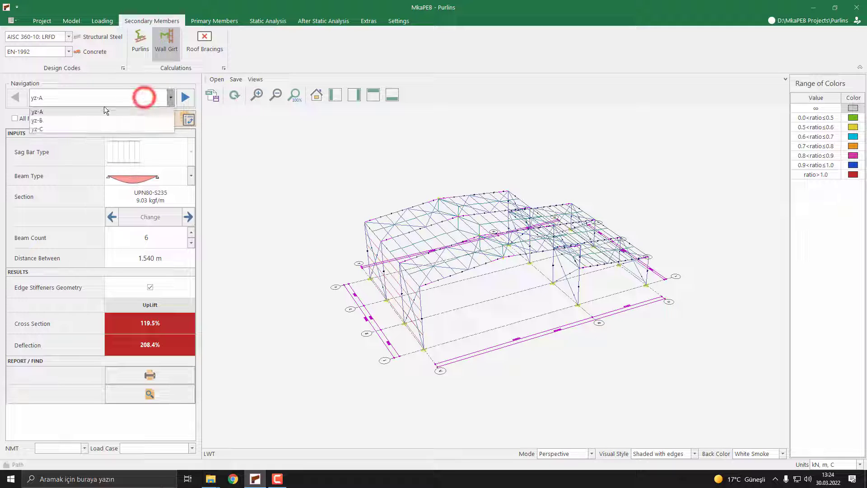
left_click(53, 115)
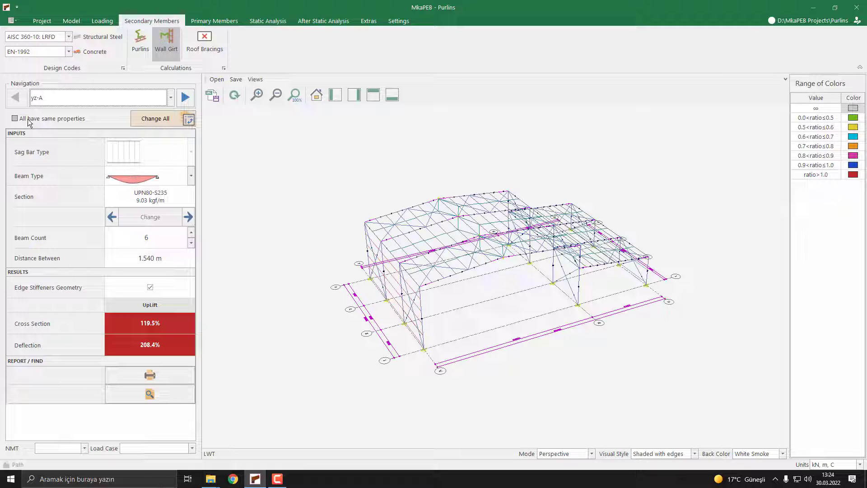
left_click(14, 119)
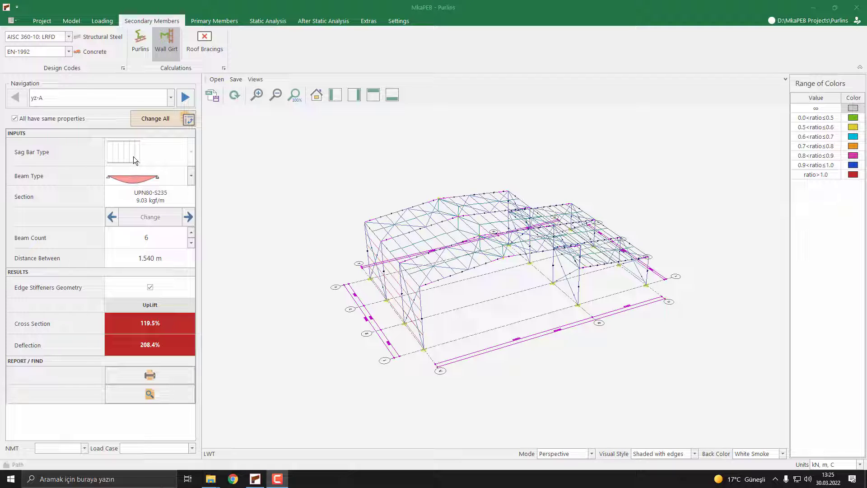
- Keep the simple-span beam type and set the wall girt beam count to 8
left_click(146, 177)
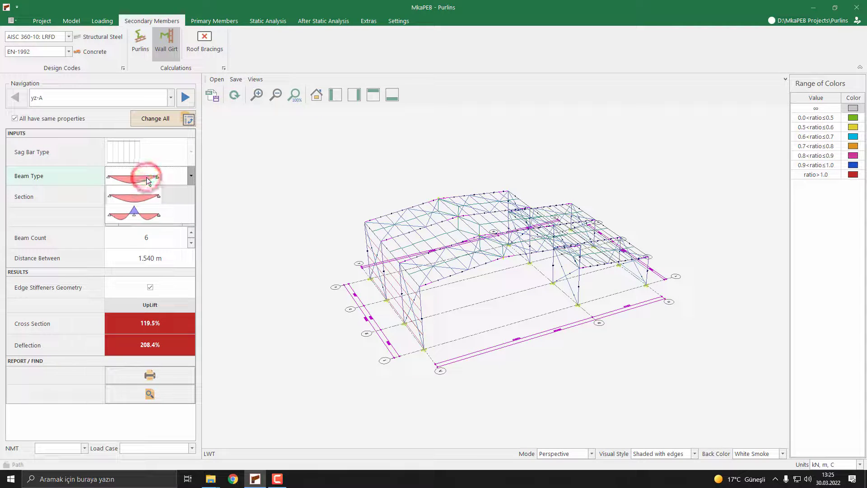
left_click(146, 177)
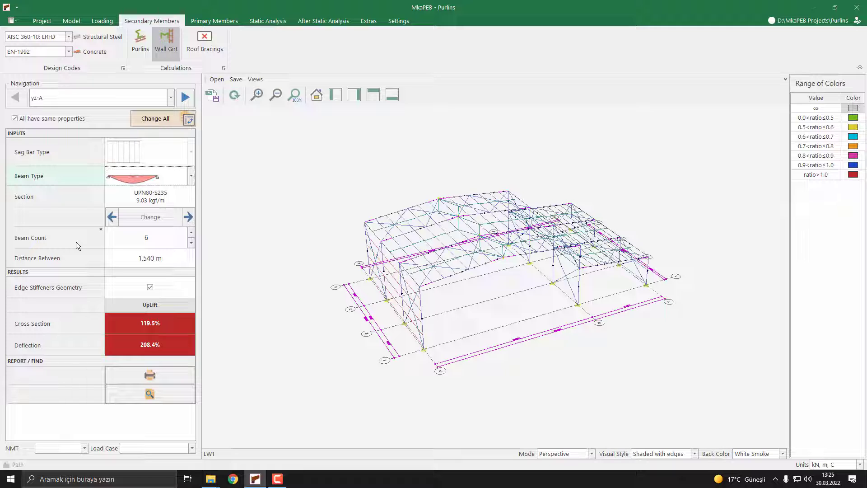
left_click(192, 233)
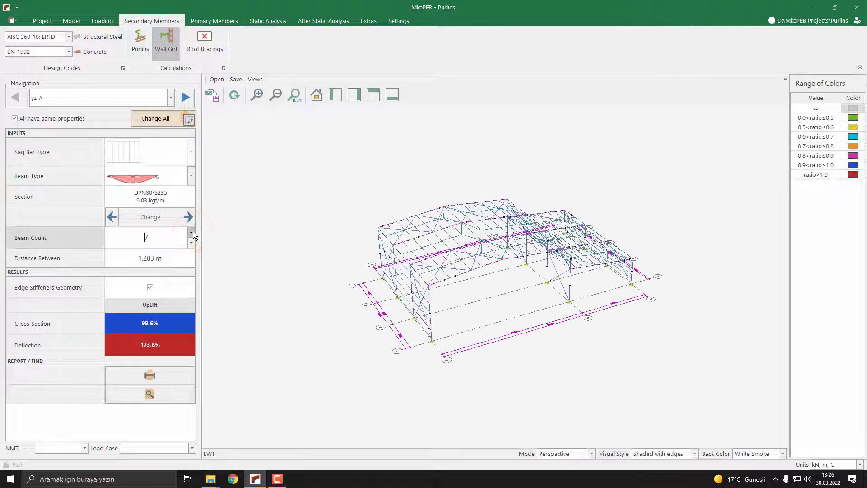
left_click(192, 232)
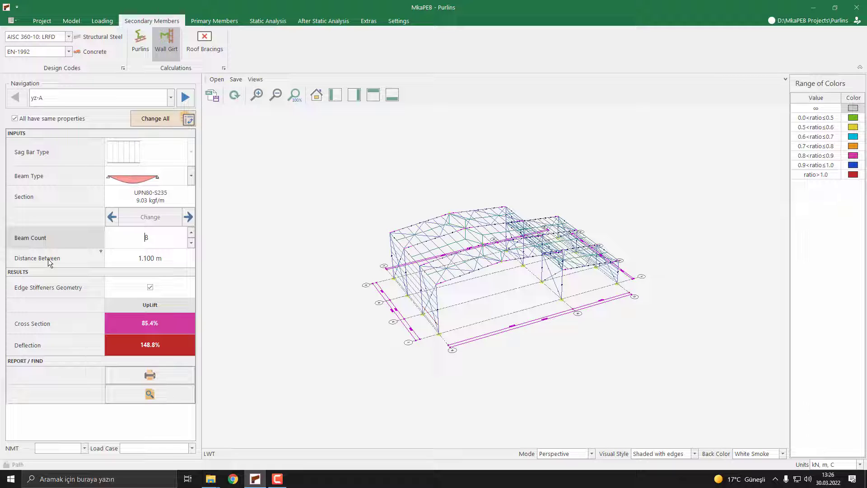
- Change the section of all wall girts to the hot-rolled channel UPN140 in S235 steel
left_click(153, 121)
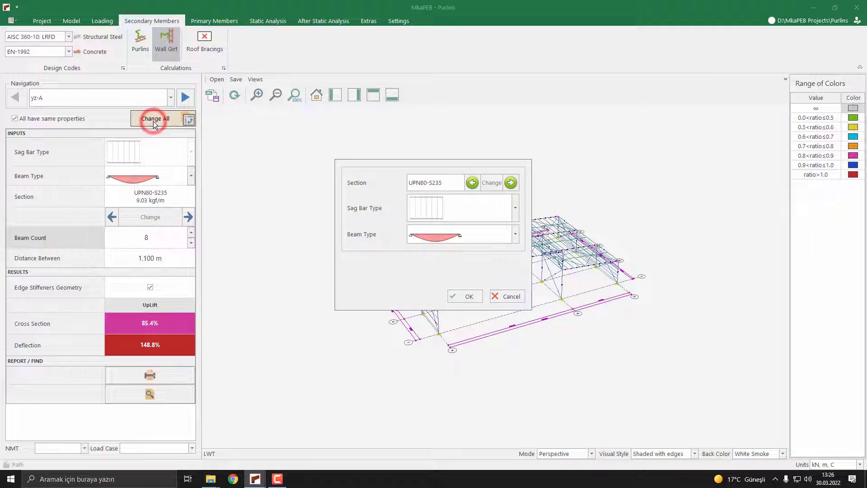
left_click(492, 188)
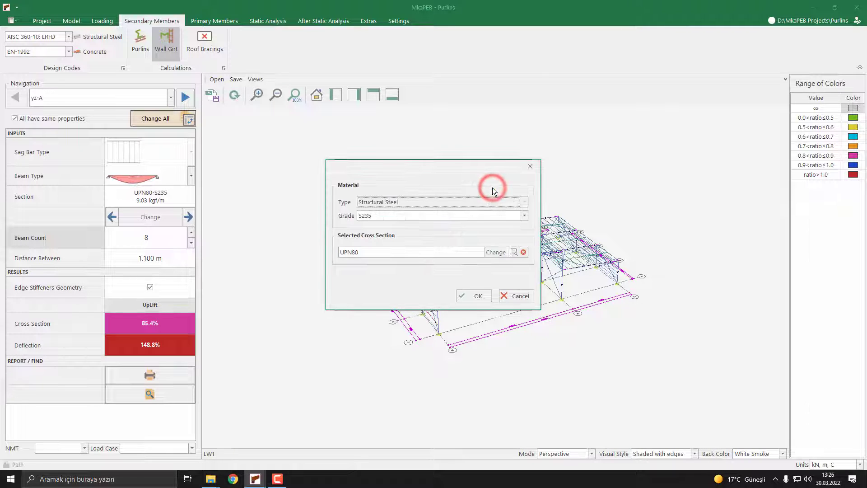
left_click(494, 253)
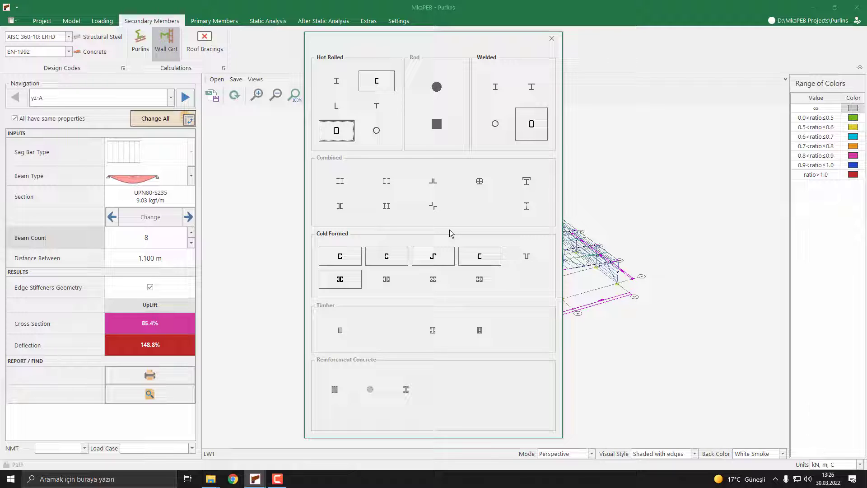
left_click(377, 82)
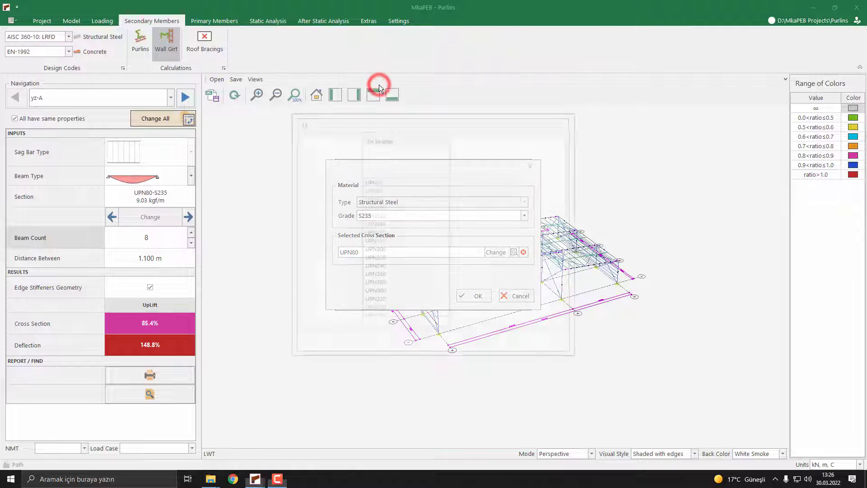
left_click(382, 225)
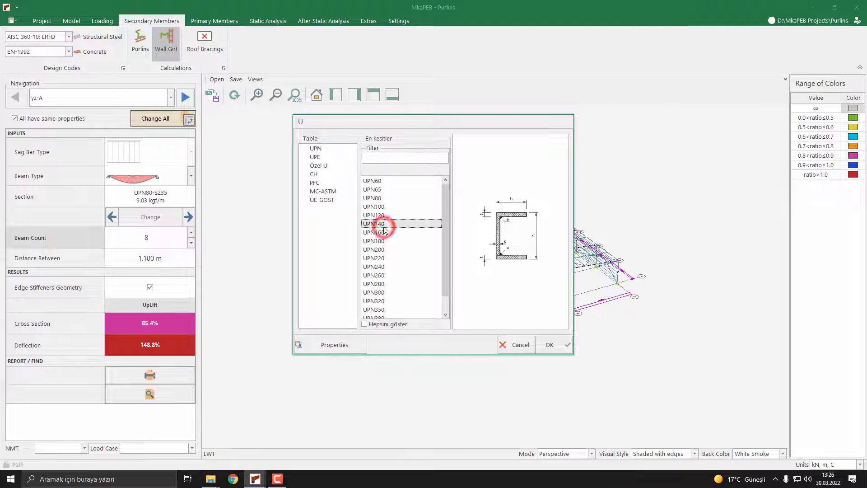
left_click(556, 347)
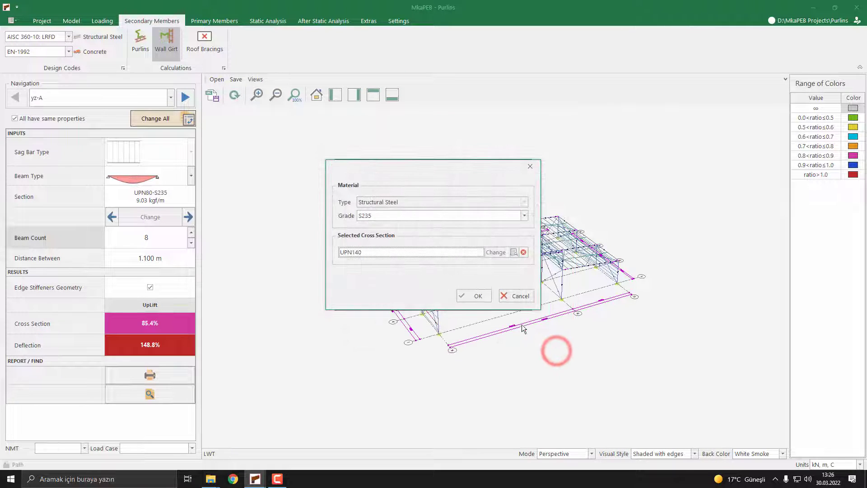
left_click(475, 295)
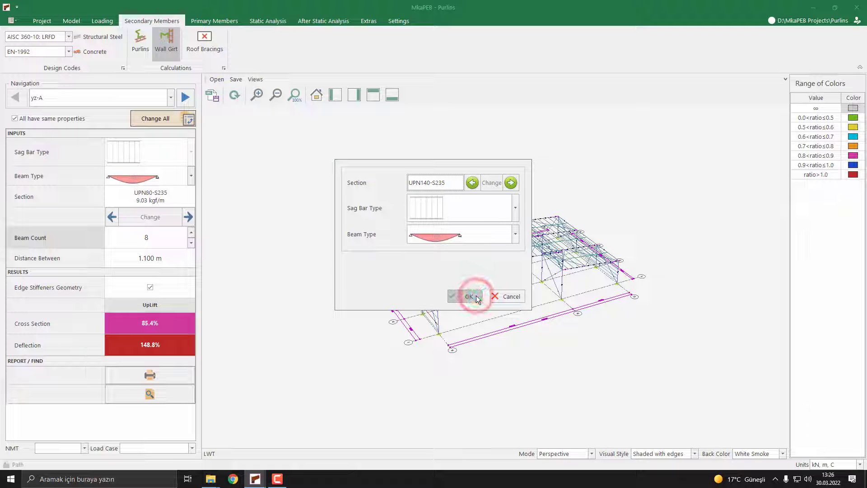
left_click(476, 295)
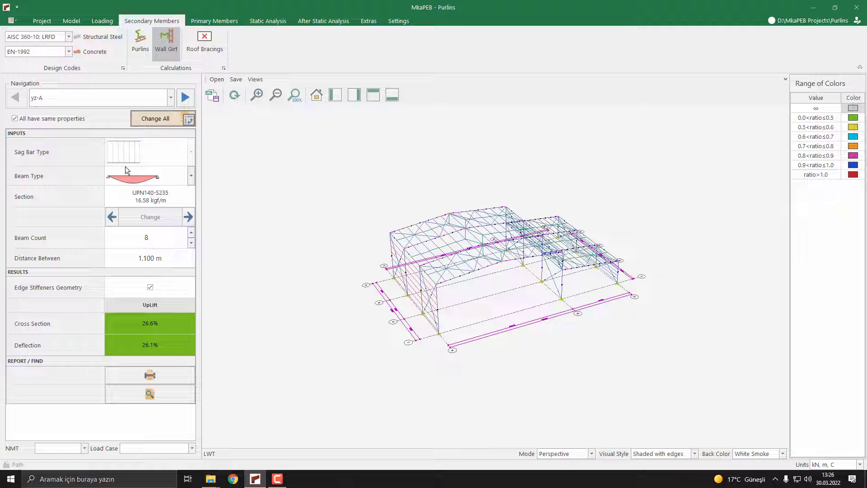
- Check the girt cross-section and deflection ratios of walls yz-B and yz-C, then return to wall yz-A
left_click(82, 101)
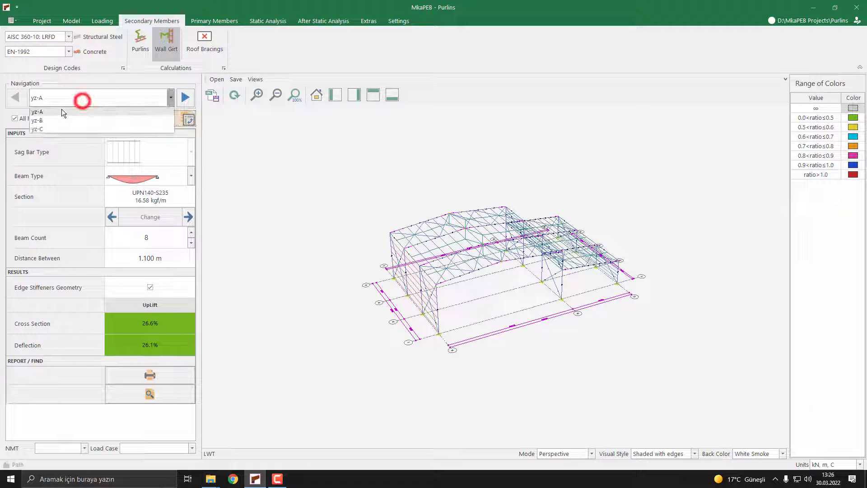
left_click(45, 119)
left_click(64, 104)
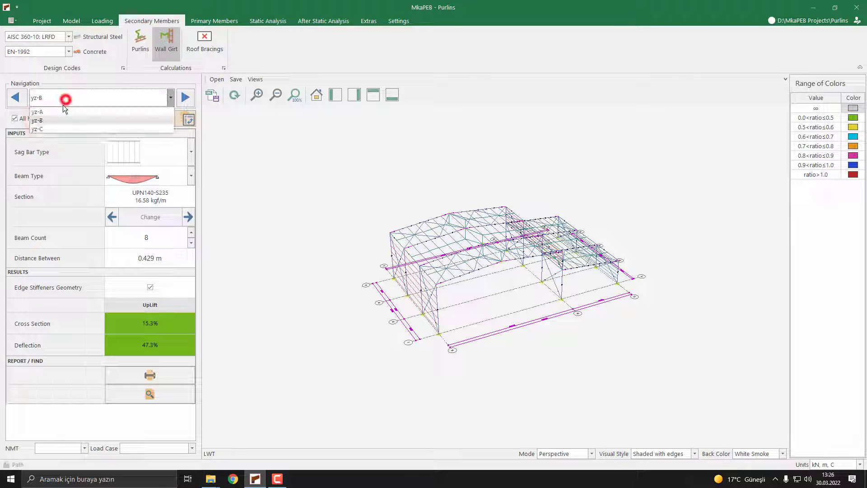
left_click(55, 126)
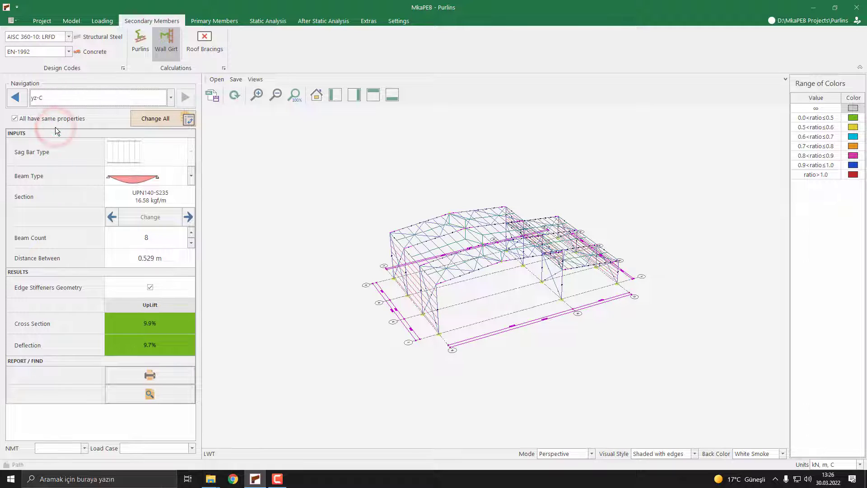
left_click(60, 104)
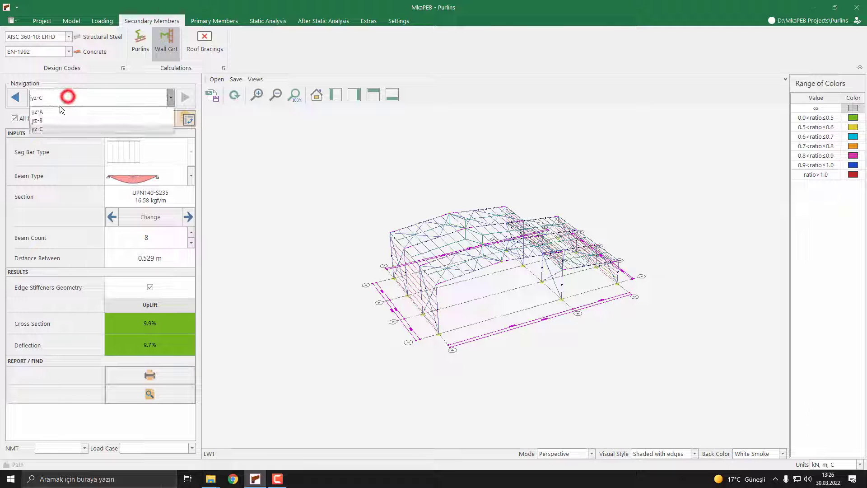
left_click(55, 110)
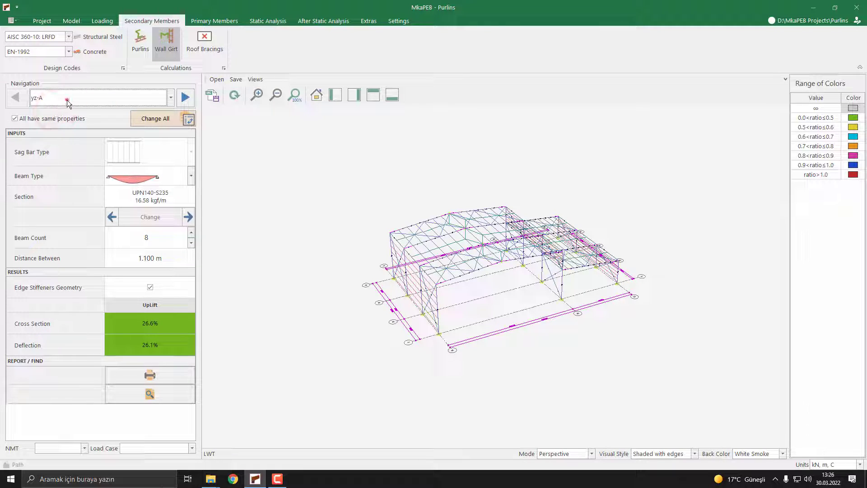
left_click(67, 99)
left_click(53, 117)
left_click(60, 103)
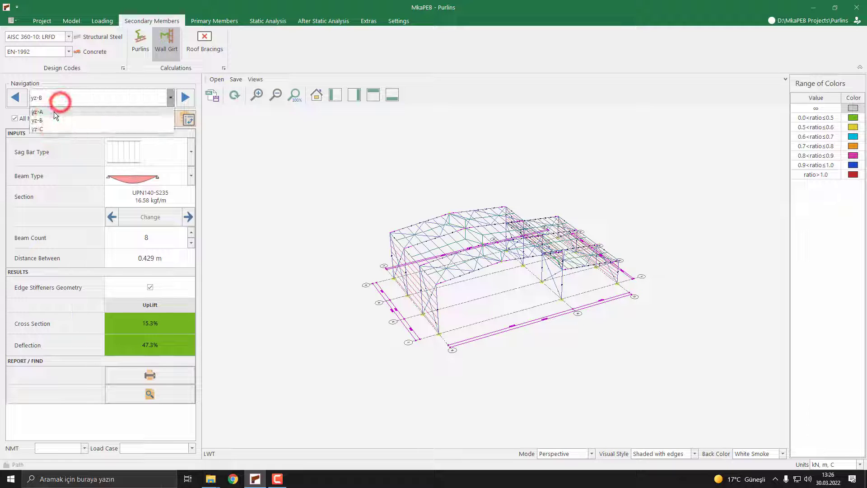
left_click(53, 112)
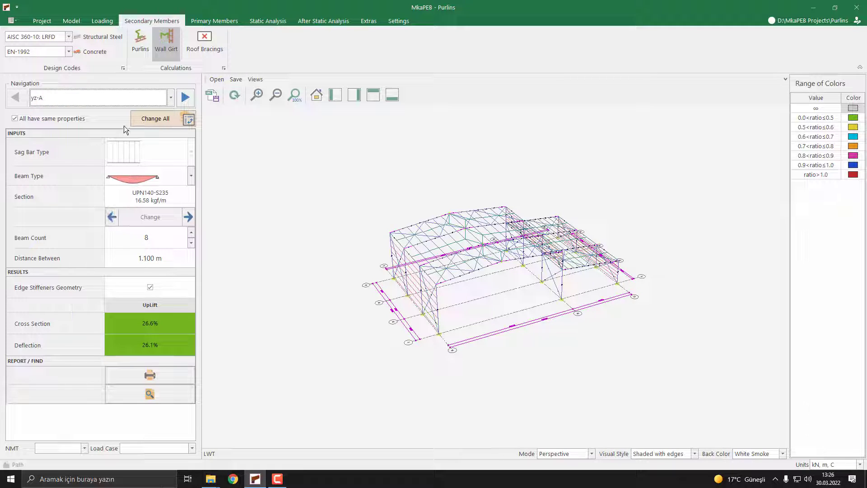
- Reduce the section of all wall girts by two sizes to UPN100-S235
left_click(166, 118)
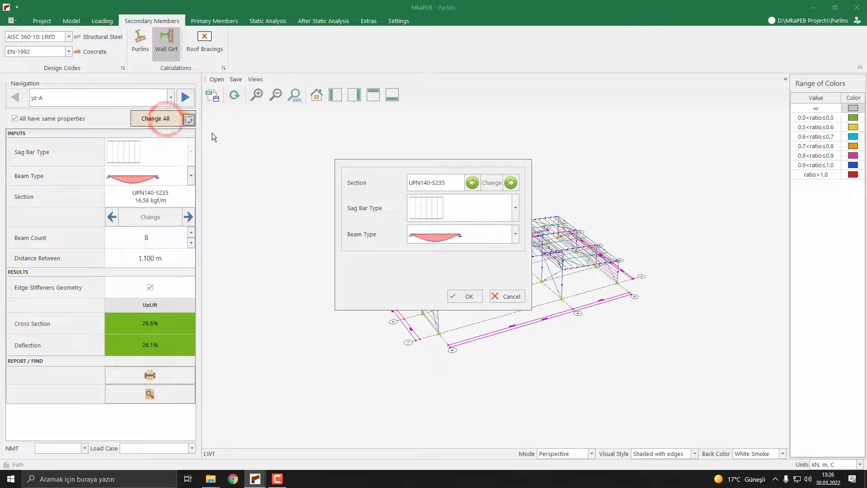
left_click(478, 182)
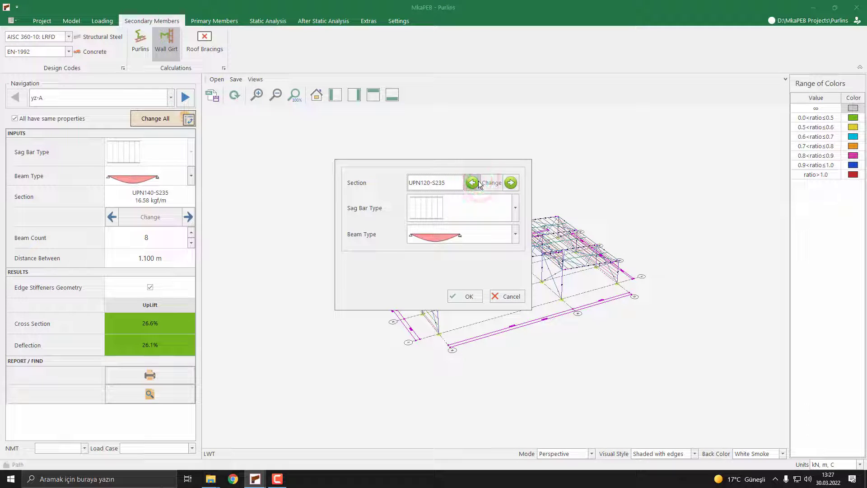
left_click(474, 182)
left_click(465, 295)
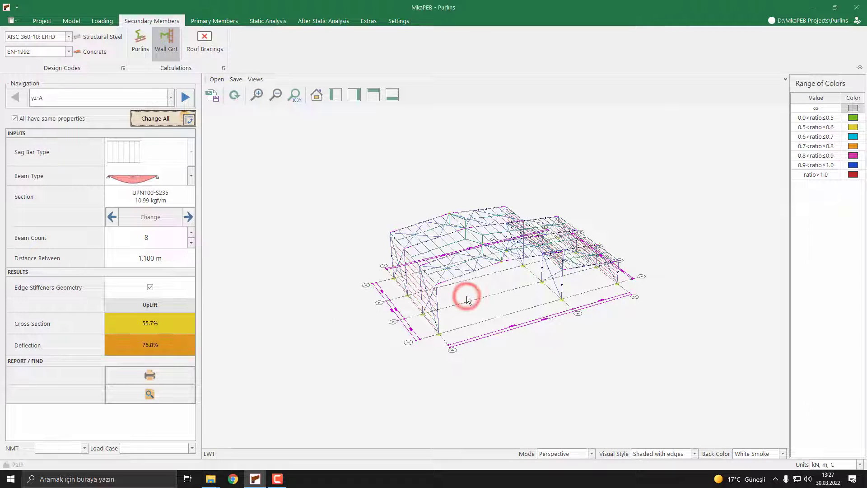
- Compare the cross-section and deflection results of the UPN100 girts across walls yz-A, yz-B and yz-C
left_click(84, 96)
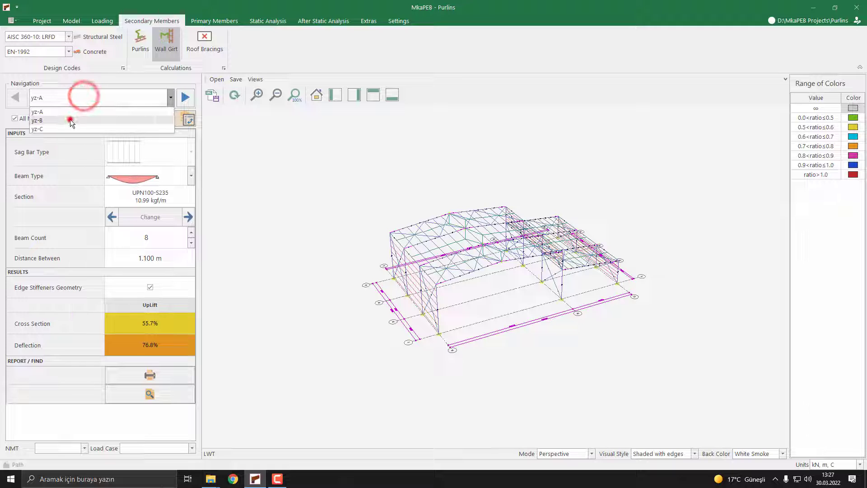
left_click(69, 119)
left_click(79, 90)
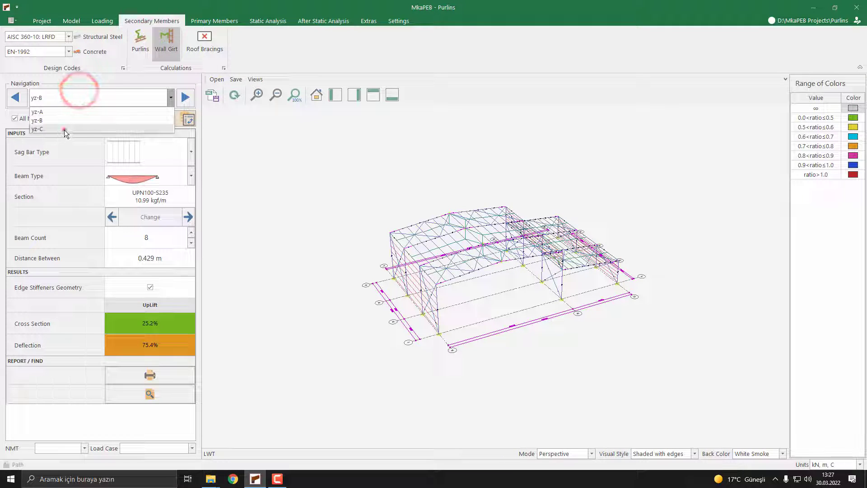
left_click(64, 128)
left_click(74, 101)
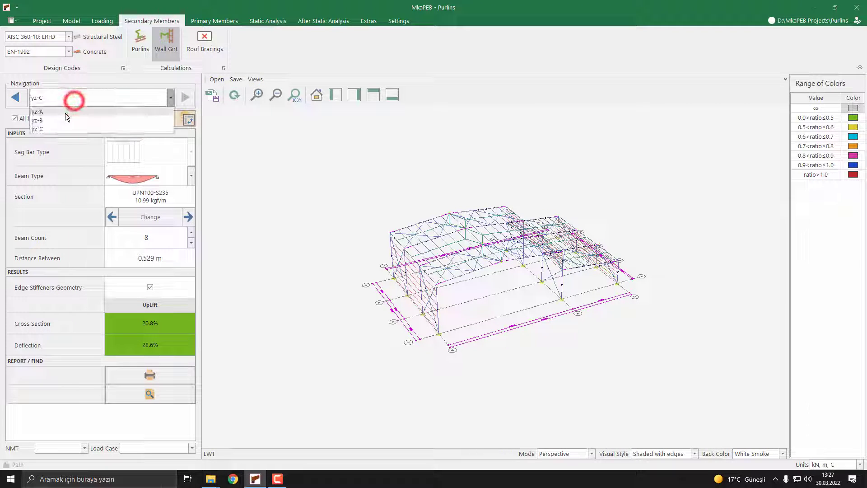
left_click(64, 114)
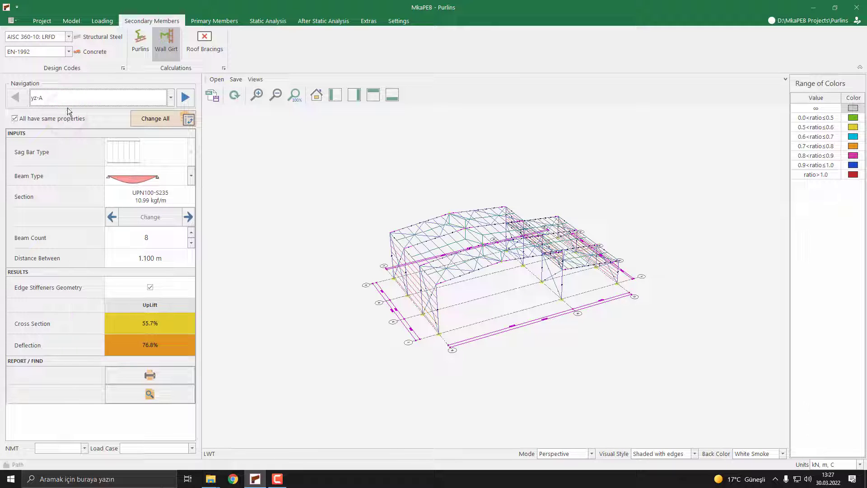
left_click(70, 100)
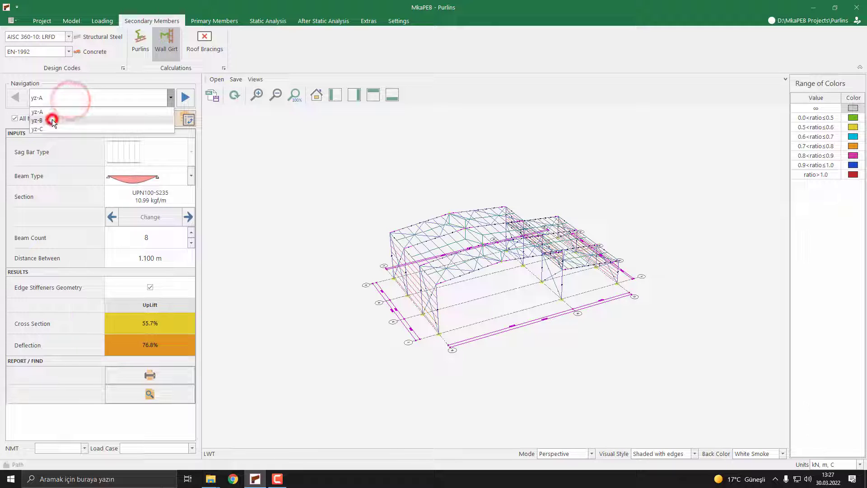
left_click(52, 120)
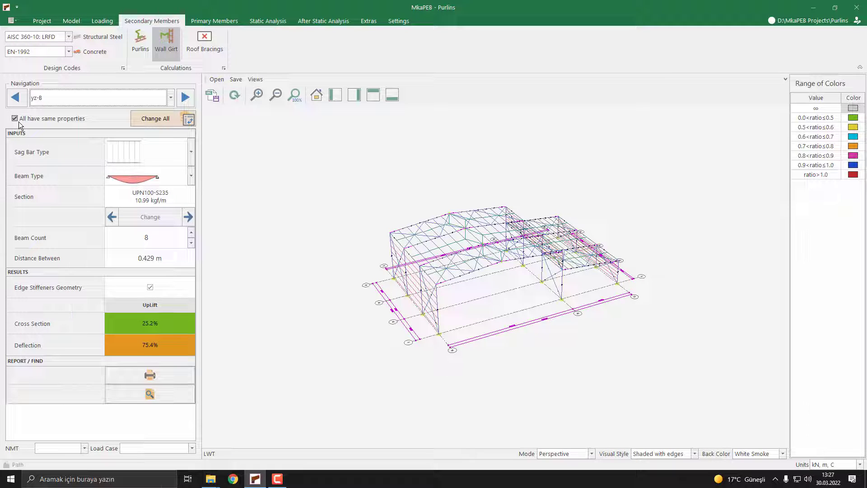
left_click(61, 97)
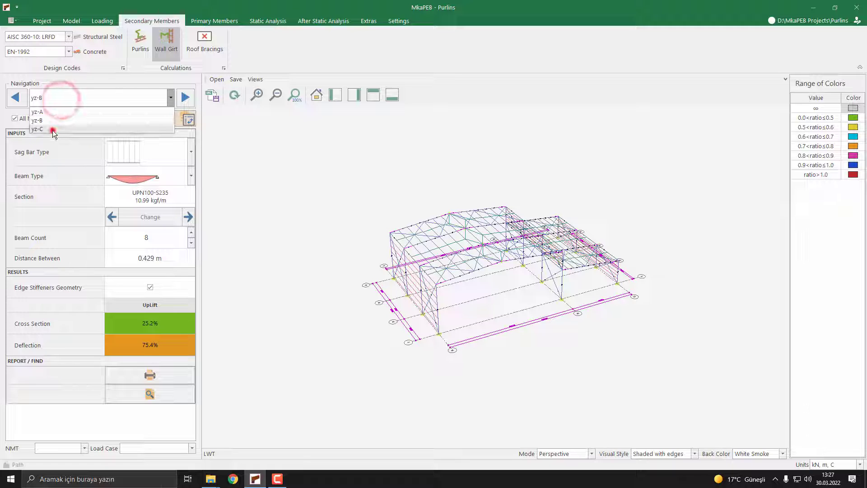
left_click(52, 129)
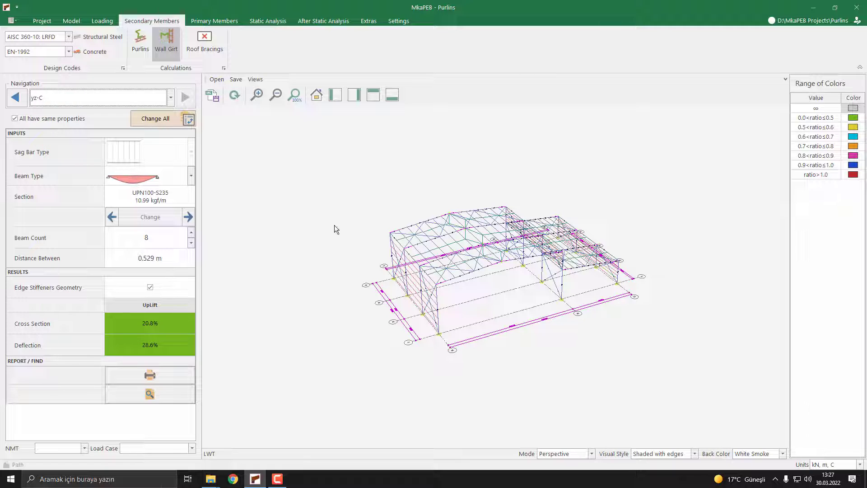